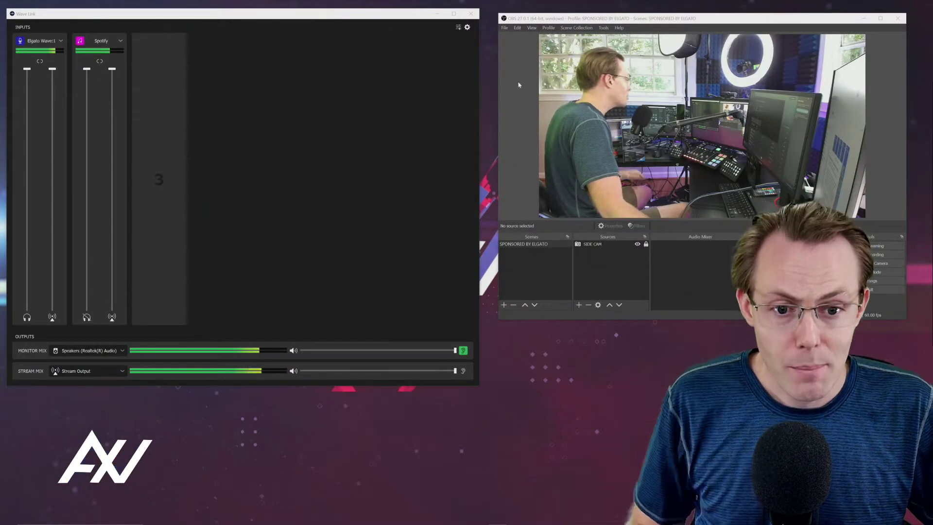
# Position OBS over the Wave Link mixer and add an Audio Input Capture source named 'Mic In'.
pyautogui.moveTo(674, 22); pyautogui.dragTo(307, 40)
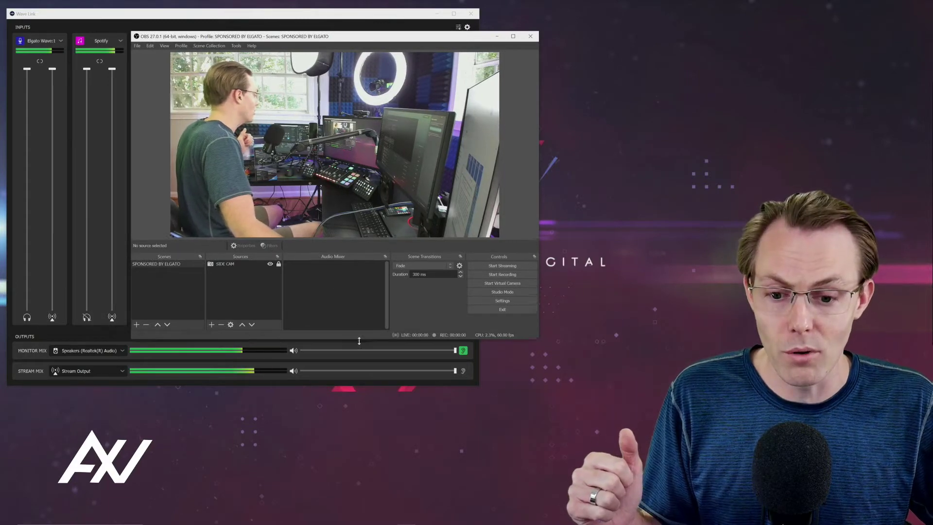
pyautogui.moveTo(357, 337); pyautogui.dragTo(339, 295)
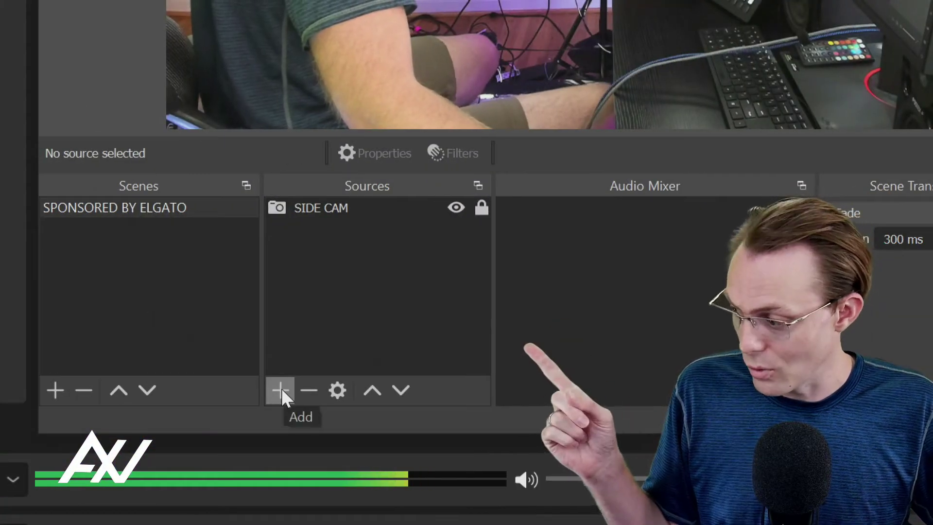
pyautogui.click(281, 389)
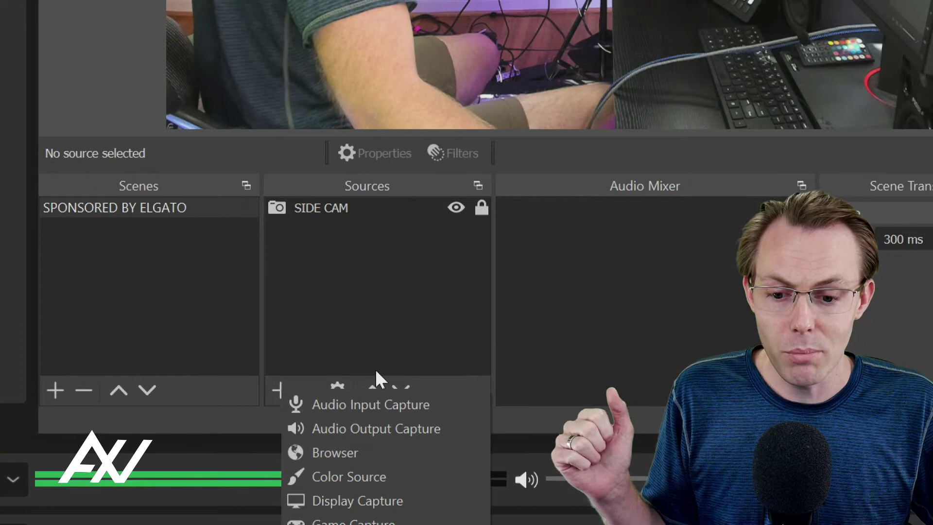
pyautogui.click(393, 403)
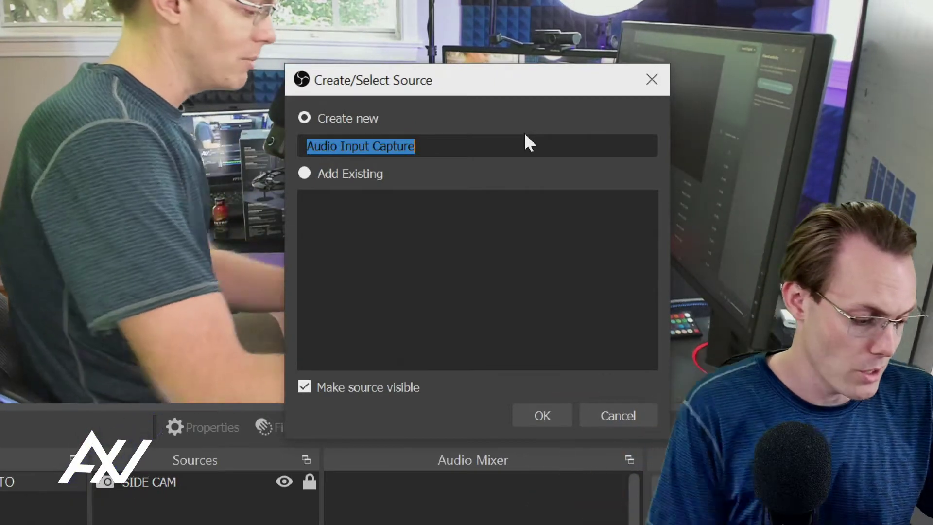
pyautogui.write('Mic I')
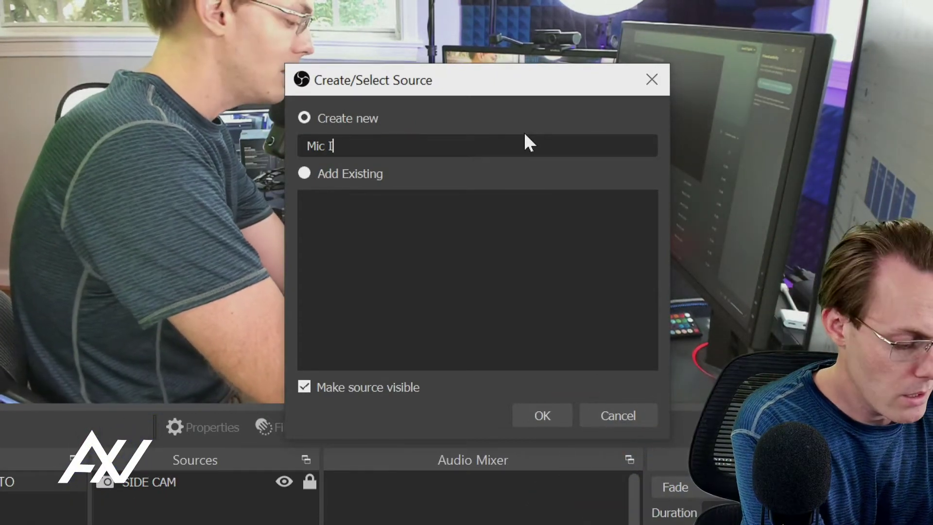
pyautogui.write('n')
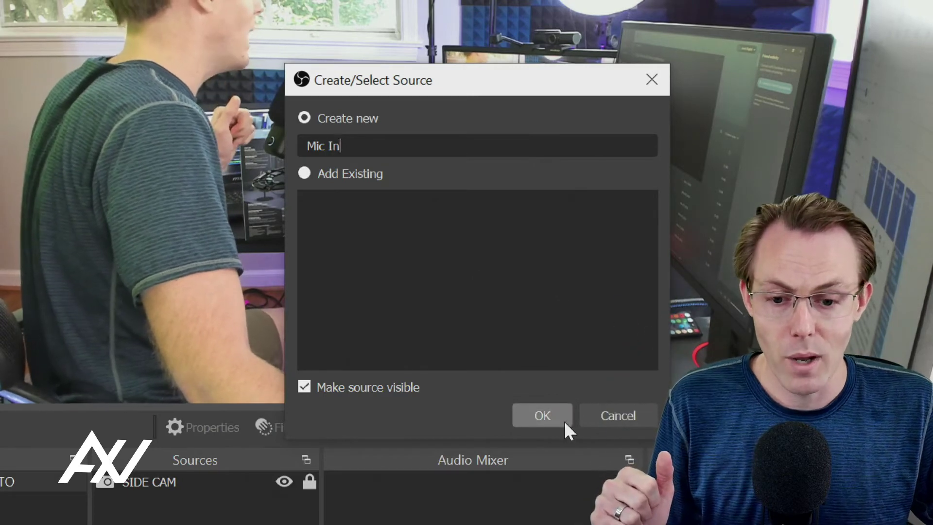
pyautogui.click(562, 416)
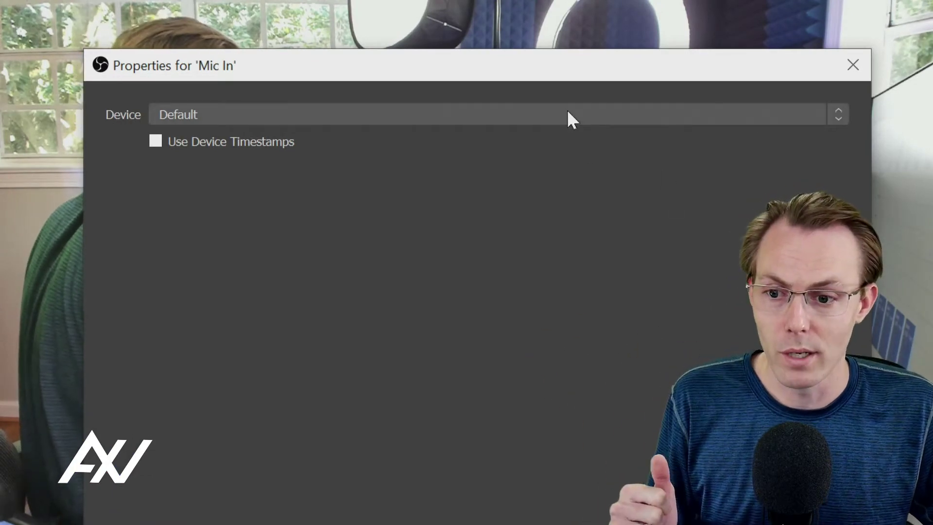
# Set the Mic In source's device to Mic In (2- Elgato Wave:1).
pyautogui.click(569, 115)
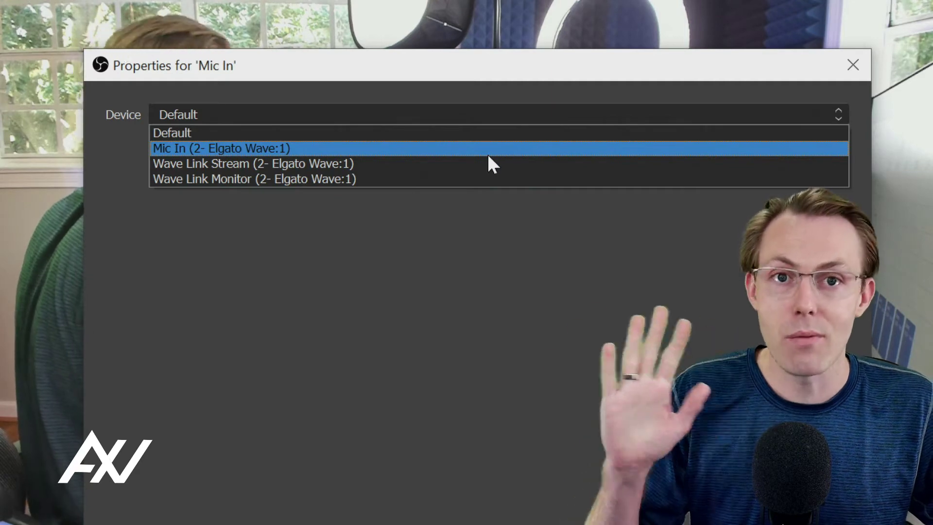
pyautogui.click(487, 154)
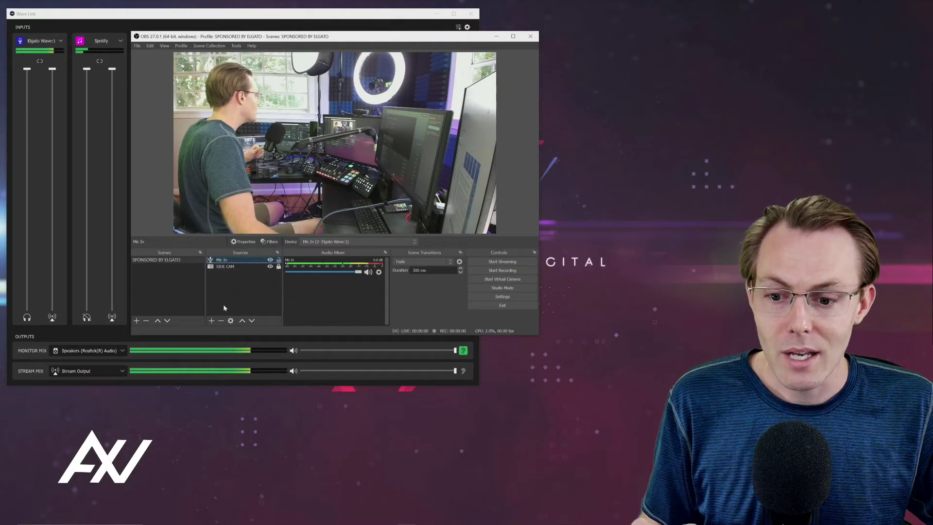
# Delete the Mic In source from OBS, adjust Wave Link's Spotify fader, and return to OBS.
pyautogui.click(221, 321)
pyautogui.click(349, 197)
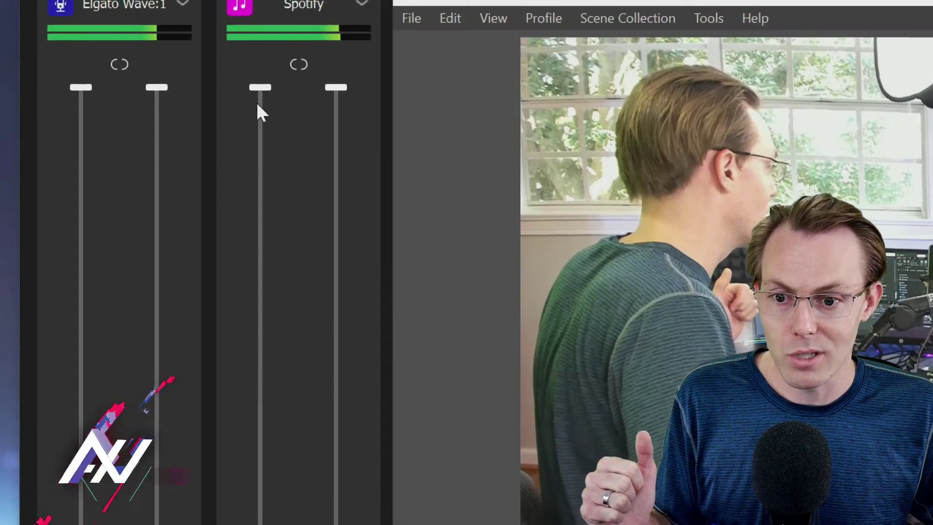
pyautogui.moveTo(260, 88); pyautogui.dragTo(260, 189)
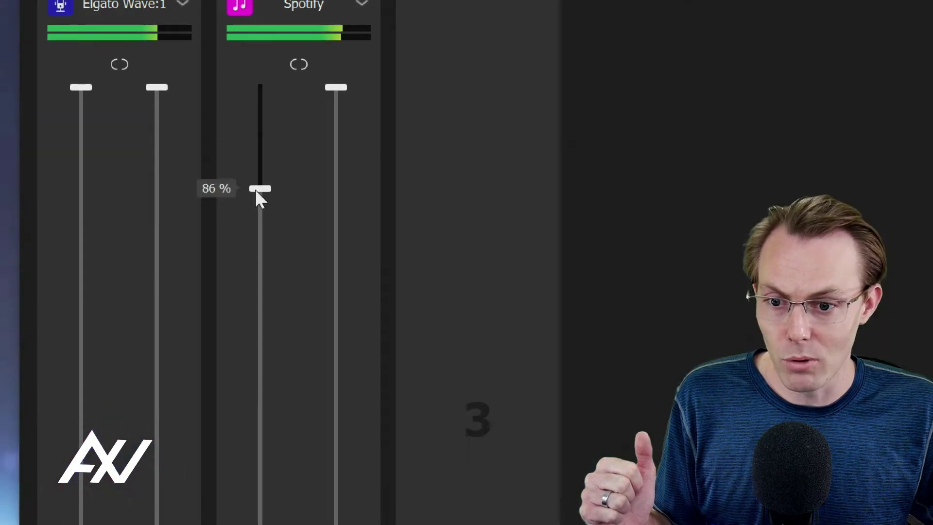
pyautogui.moveTo(247, 131)
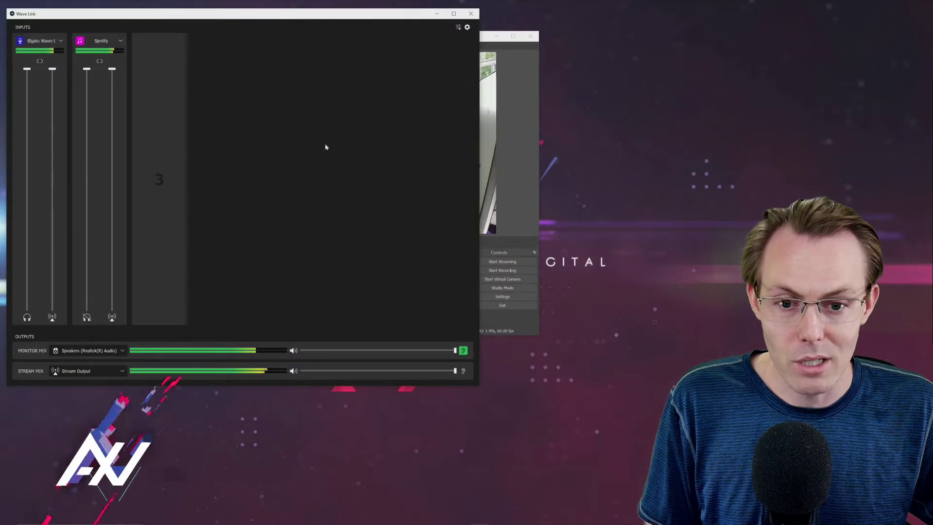
pyautogui.click(521, 80)
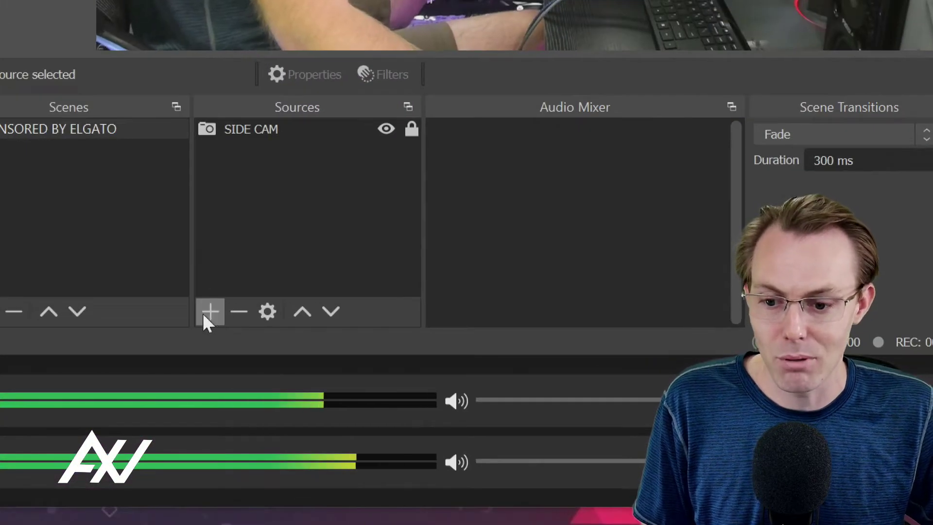
# Add an Audio Input Capture source 'Monitor Mix' capturing the Wave Link Monitor device.
pyautogui.click(209, 321)
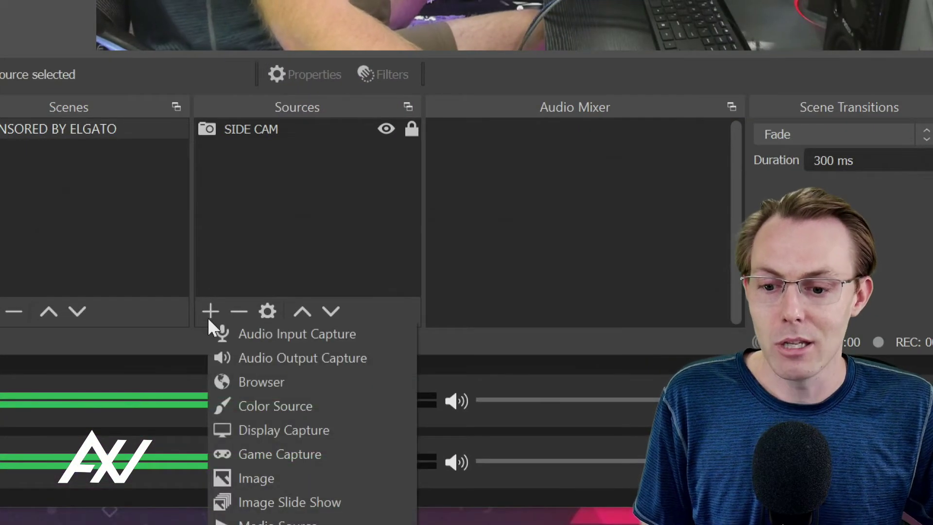
pyautogui.click(239, 338)
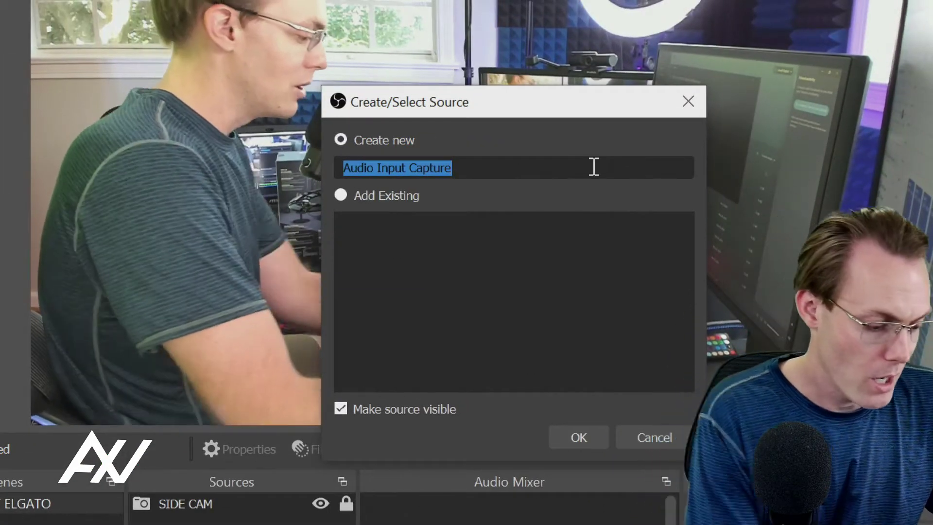
pyautogui.write('Monitor M')
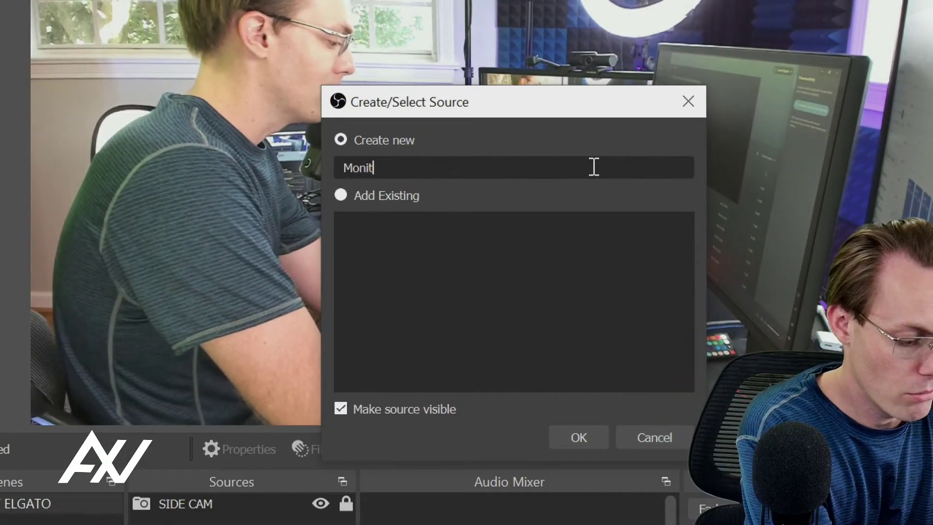
pyautogui.write('ix')
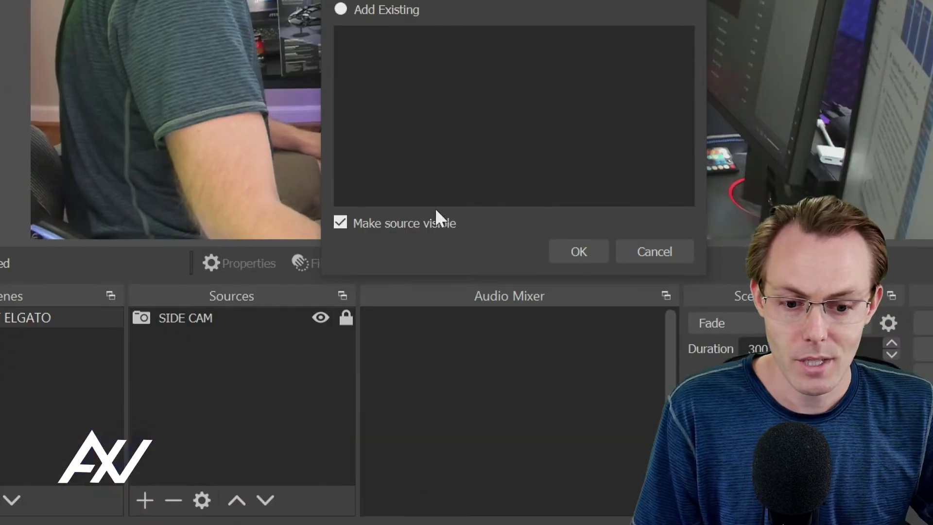
pyautogui.click(581, 251)
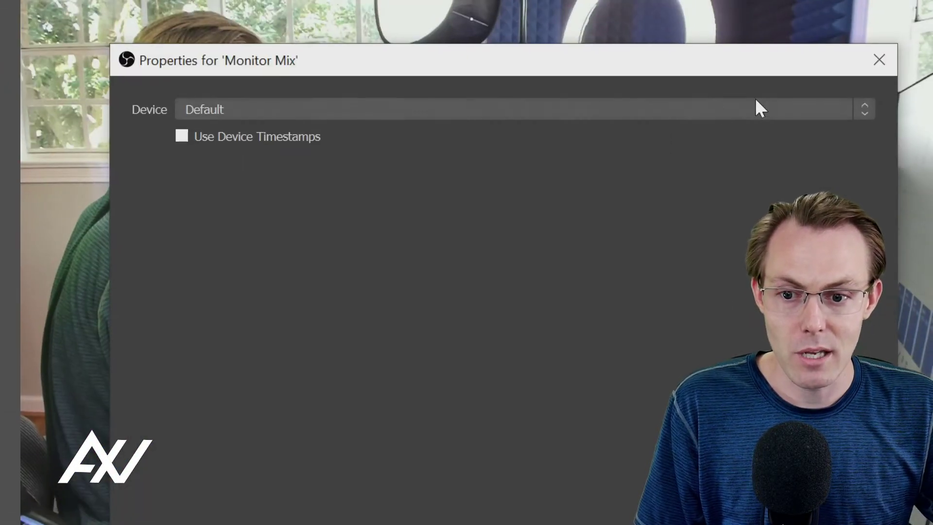
pyautogui.click(711, 111)
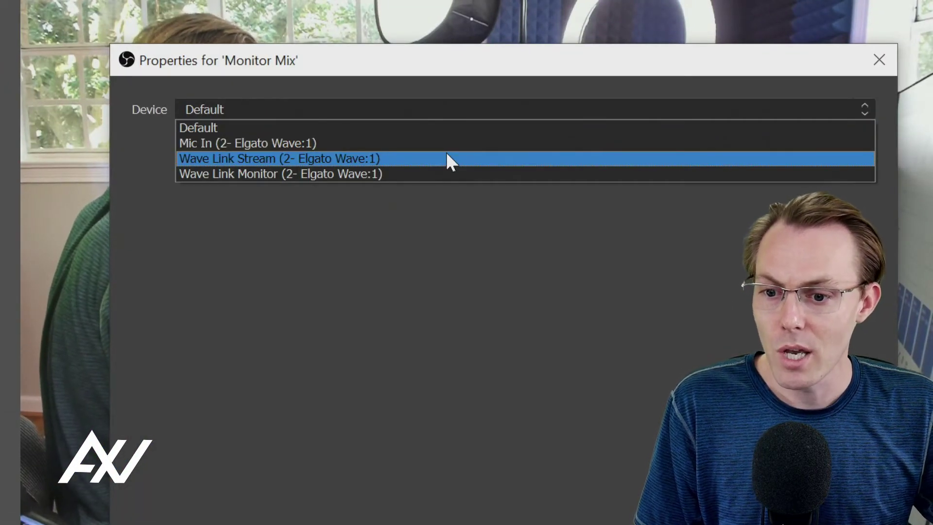
pyautogui.click(448, 169)
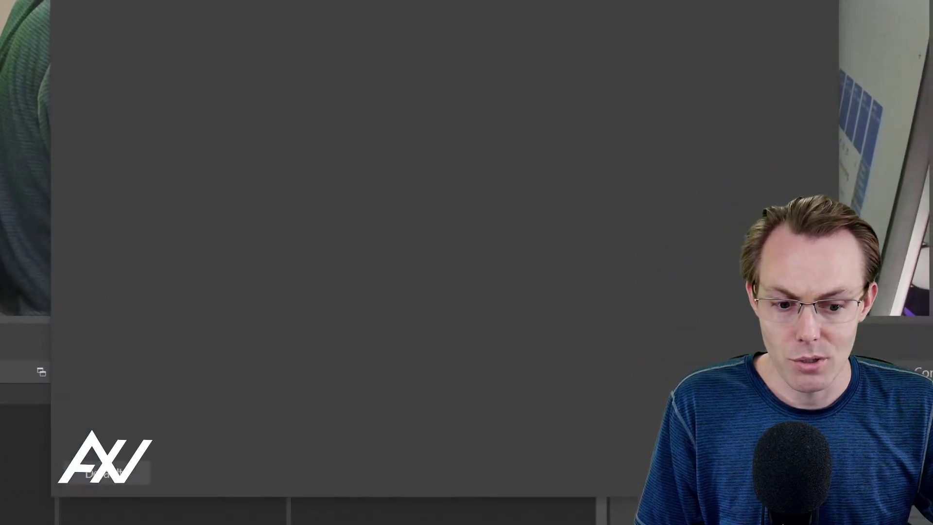
pyautogui.press('Return')
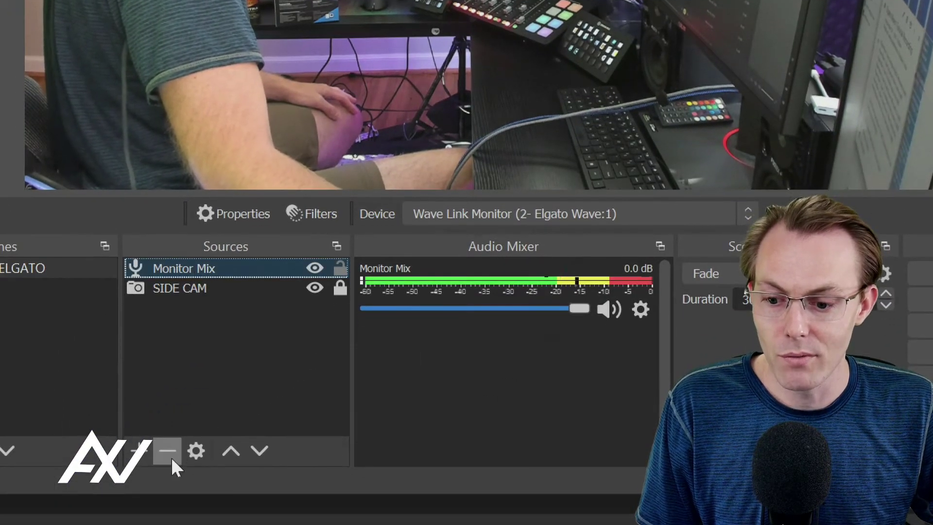
# Replace Monitor Mix with a 'Stream Mix' source capturing Wave Link Stream (2- Elgato Wave:1).
pyautogui.click(168, 465)
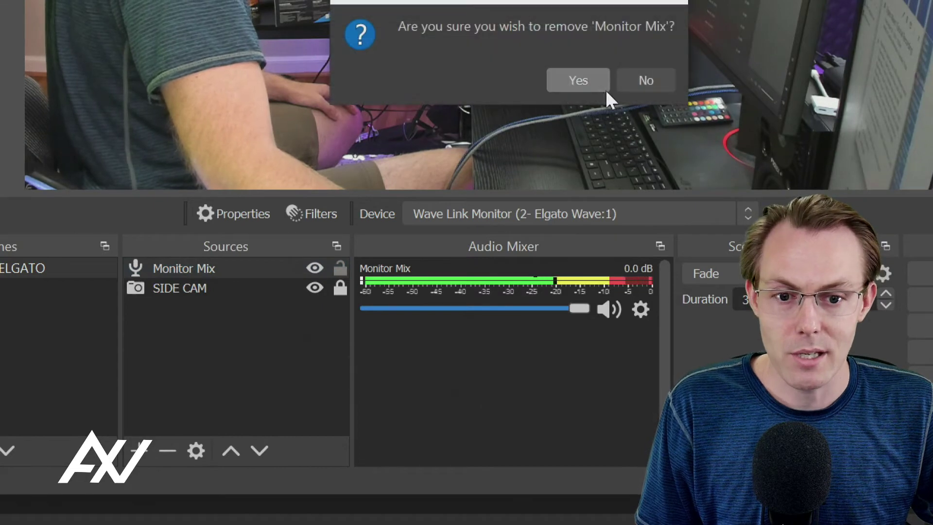
pyautogui.click(588, 80)
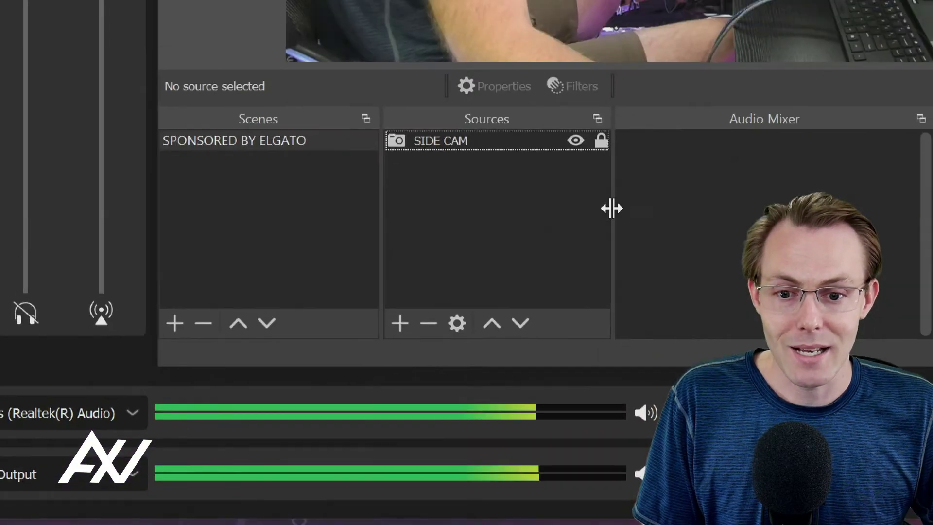
pyautogui.click(399, 325)
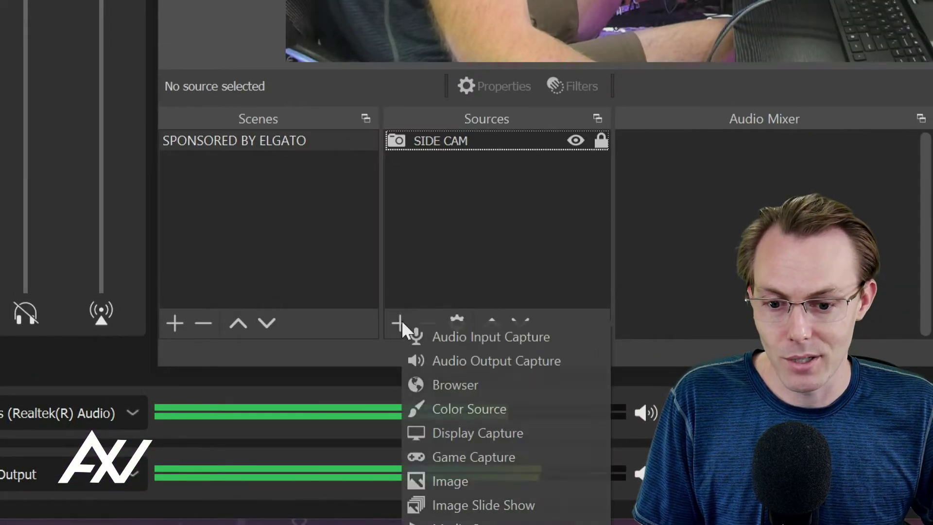
pyautogui.click(464, 338)
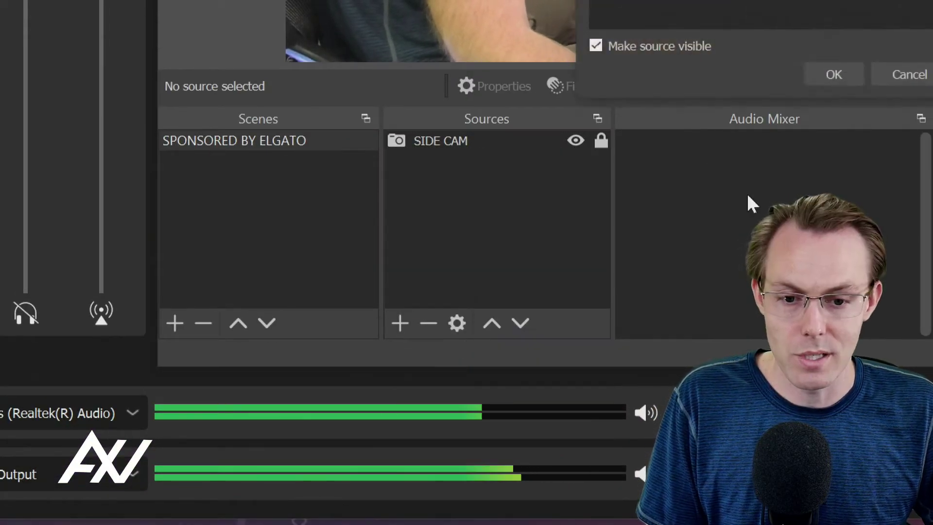
pyautogui.write('S')
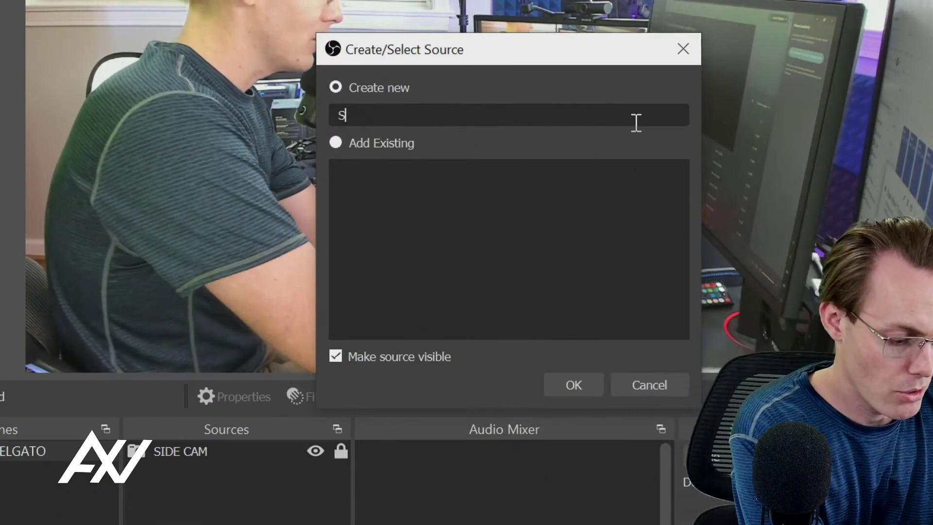
pyautogui.write('tream Mix')
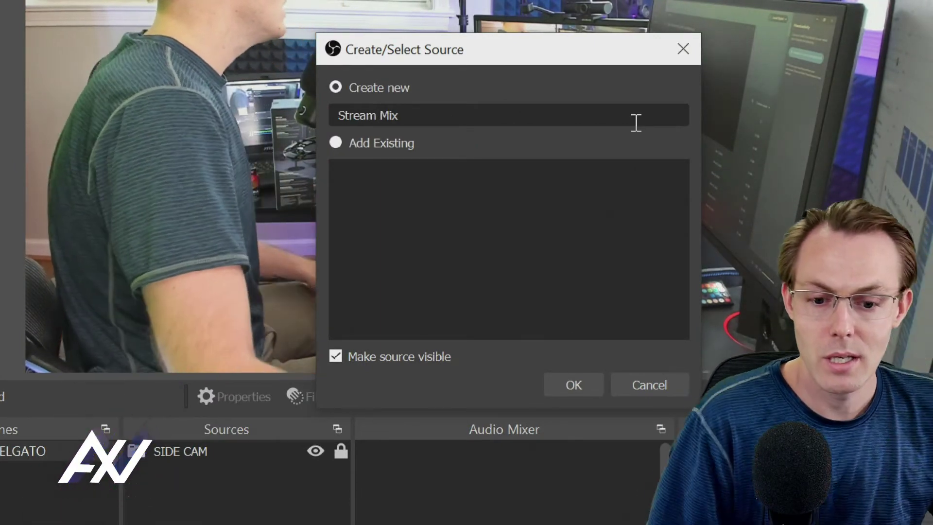
pyautogui.click(596, 383)
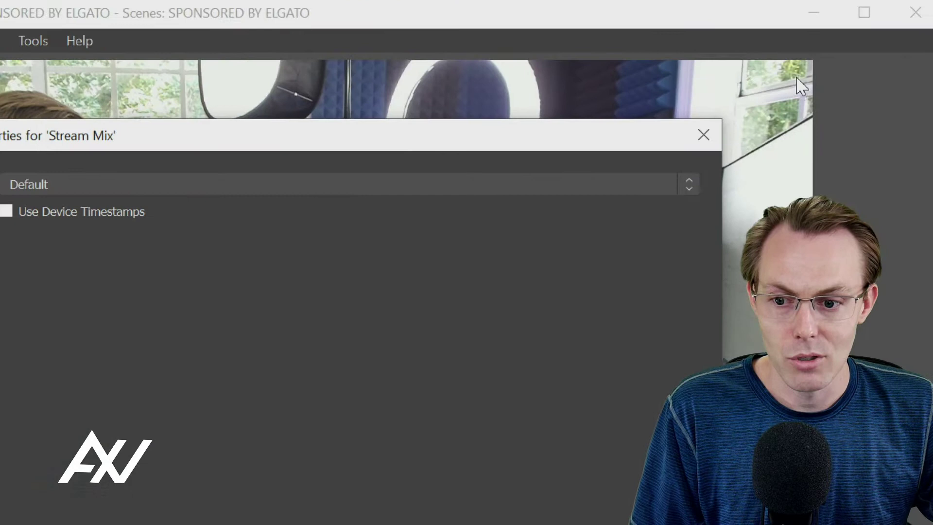
pyautogui.click(187, 184)
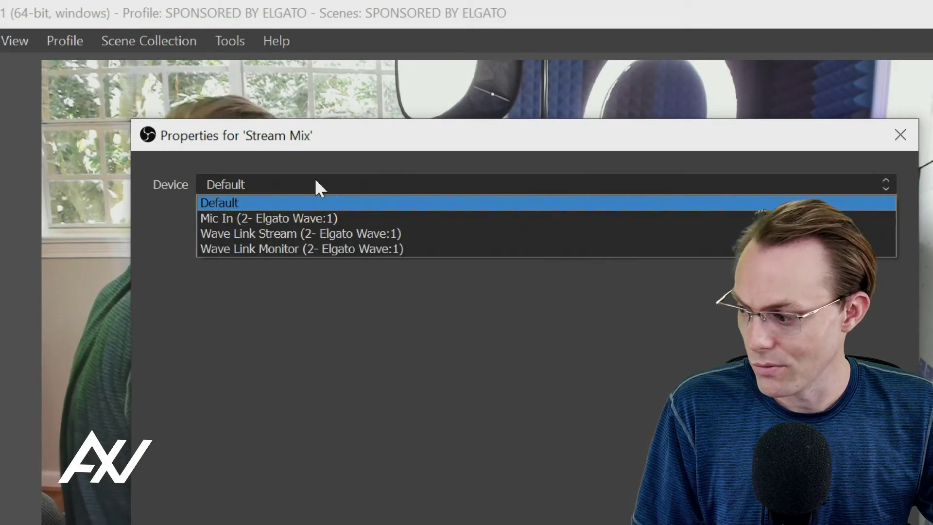
pyautogui.click(324, 233)
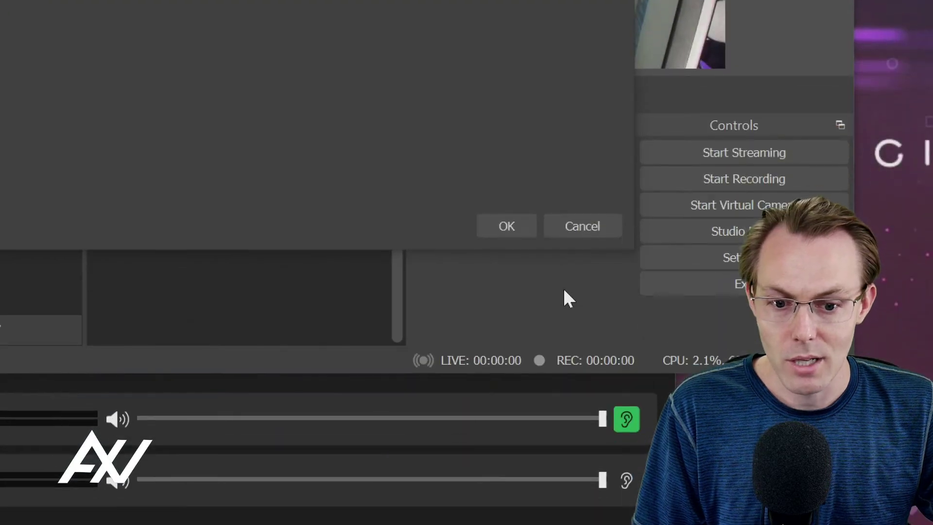
pyautogui.click(512, 225)
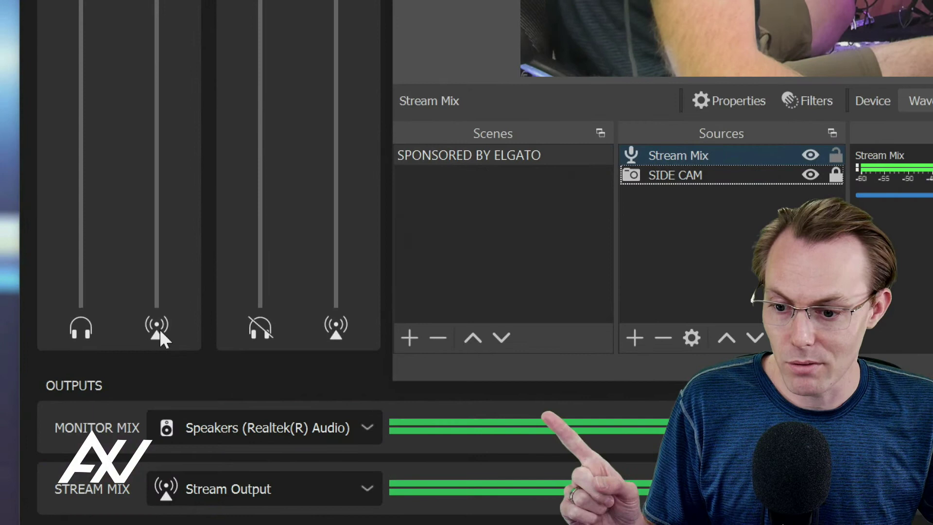
# Mute Elgato Wave:1 and Spotify from Wave Link's stream mix, then unmute Elgato Wave:1.
pyautogui.click(156, 329)
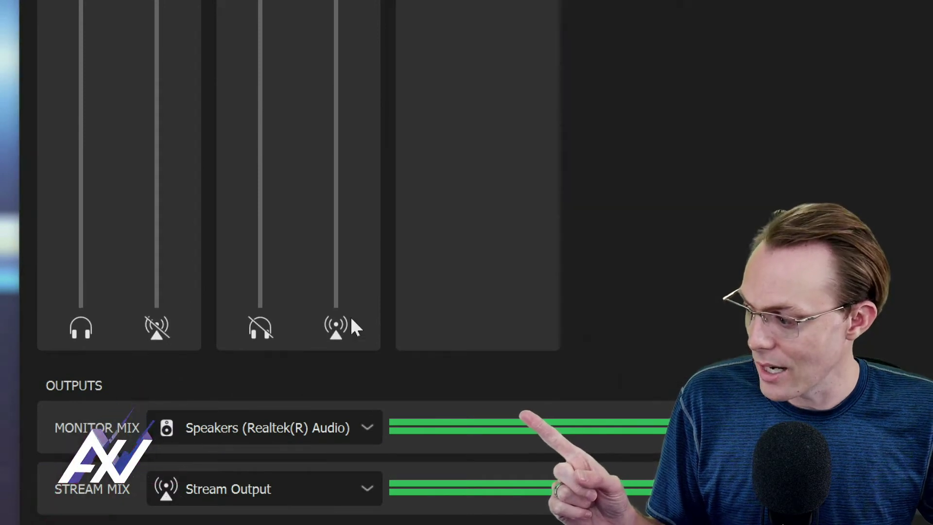
pyautogui.click(337, 328)
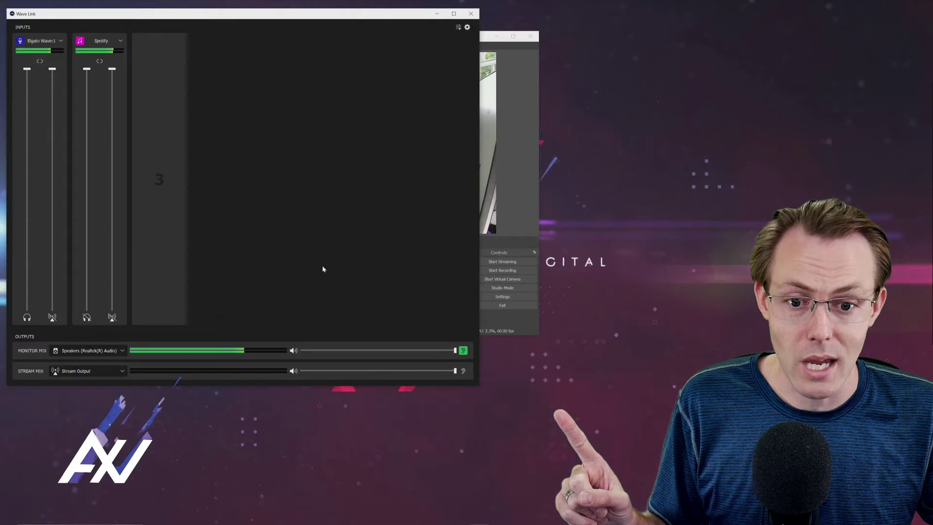
pyautogui.click(516, 109)
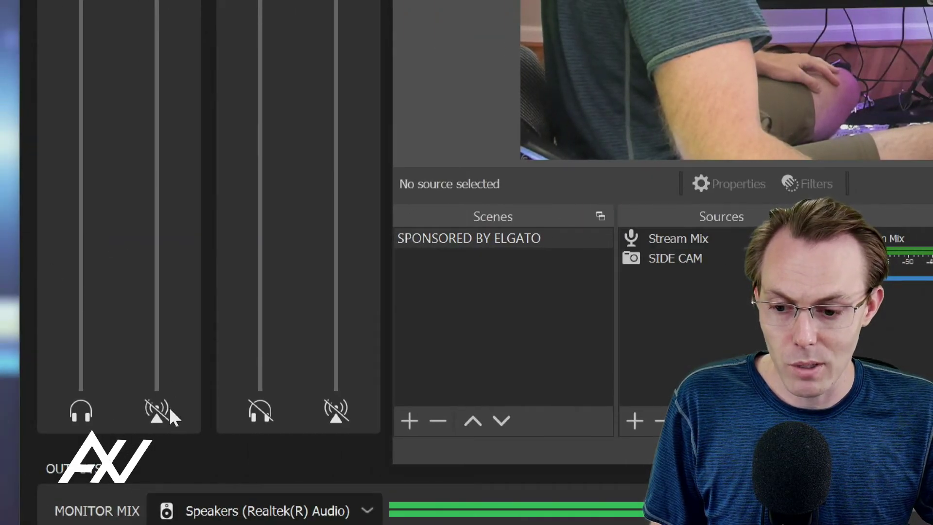
pyautogui.click(165, 412)
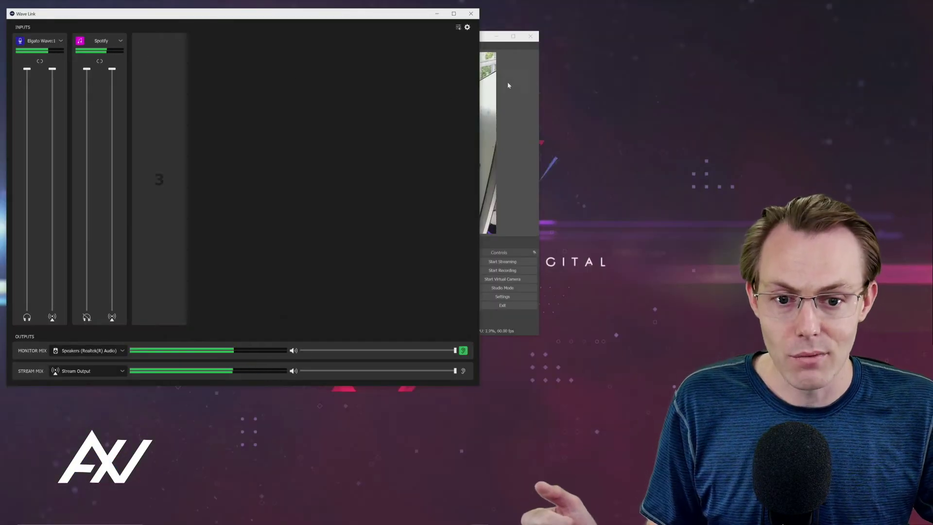
pyautogui.click(509, 85)
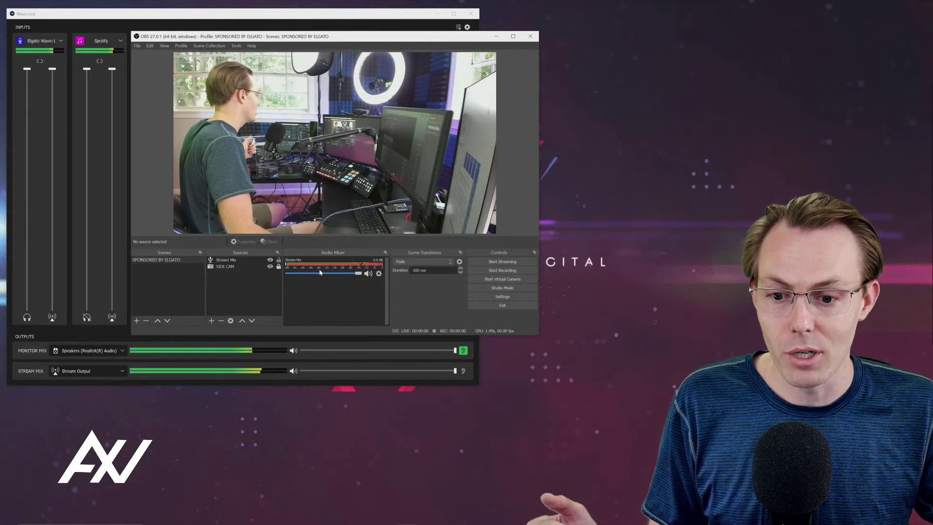